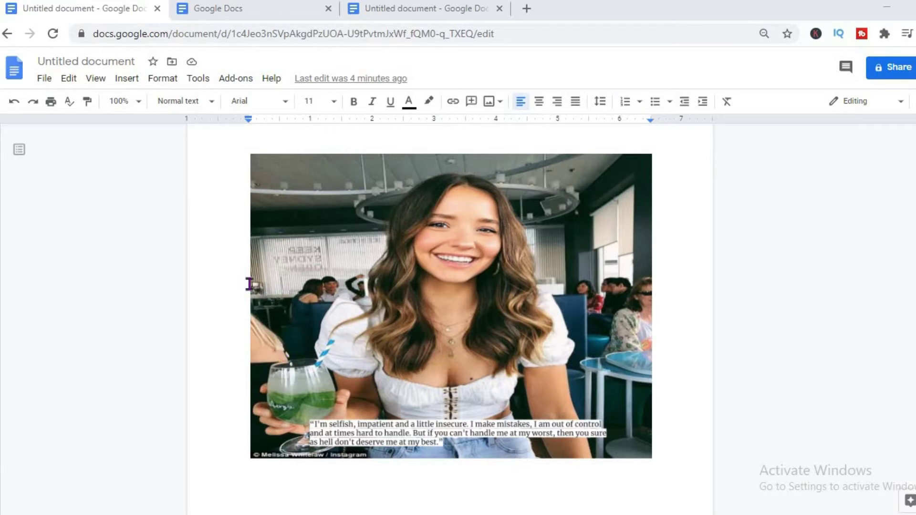
# Create a new blank untitled document from the Google Docs home page.
pyautogui.click(248, 20)
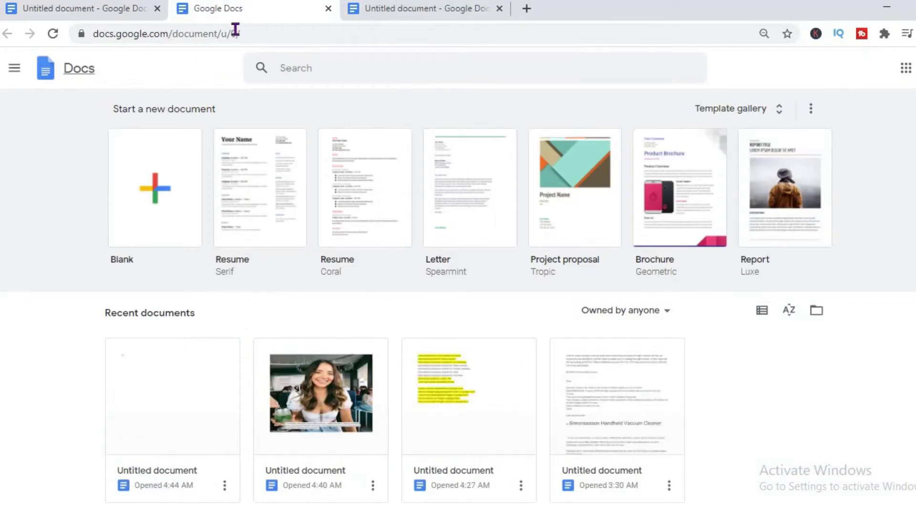
pyautogui.click(151, 193)
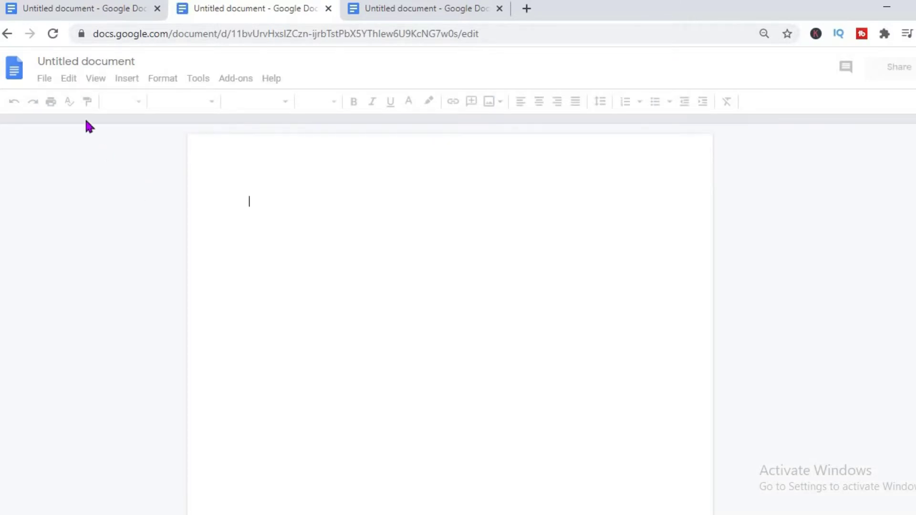
# Insert a new drawing into the document through Insert > Drawing > New.
pyautogui.click(118, 88)
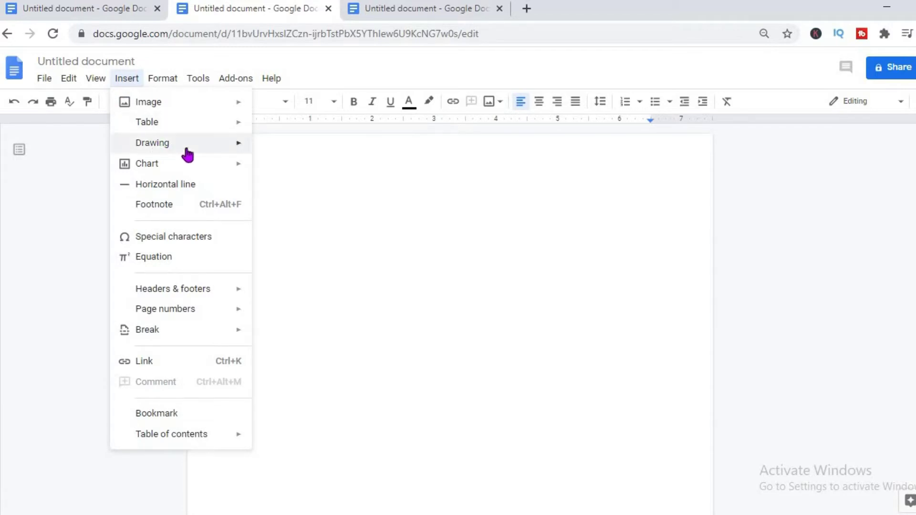
pyautogui.moveTo(194, 148)
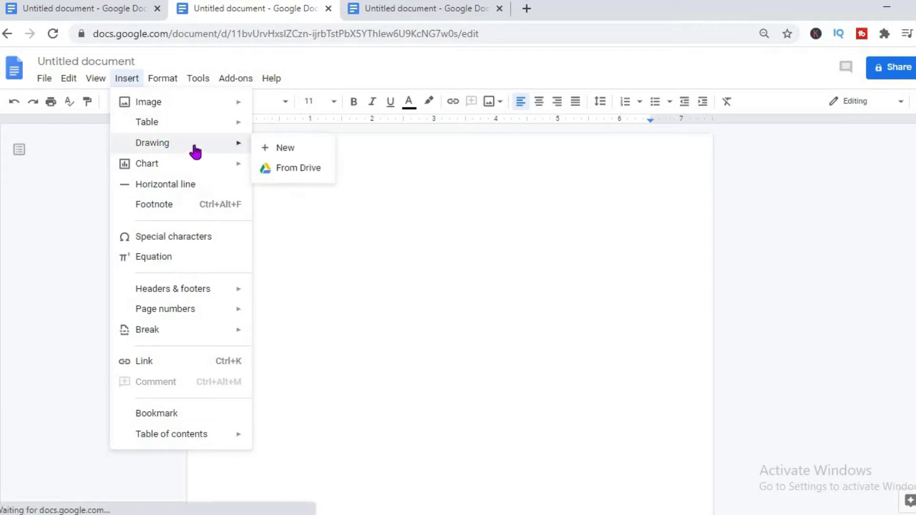
pyautogui.click(273, 148)
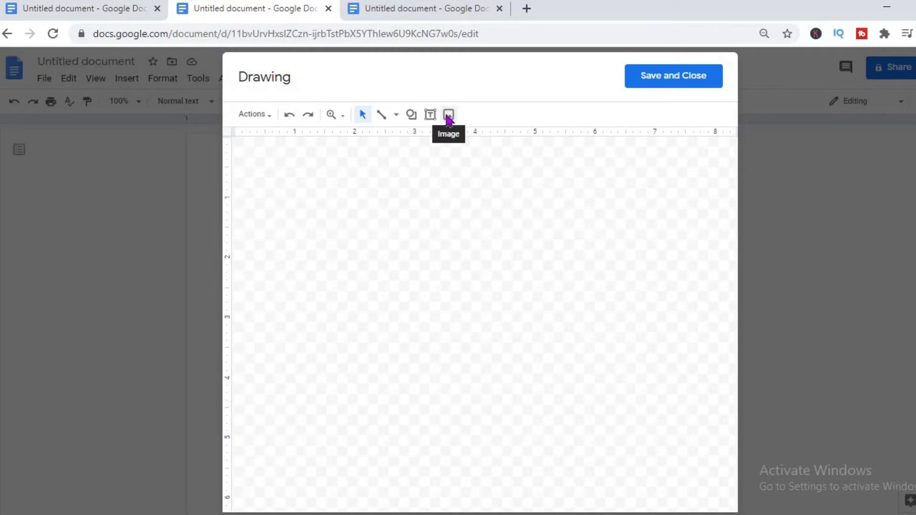
# Upload the Da-Brat-1 group photo from Downloads onto the drawing canvas.
pyautogui.click(449, 117)
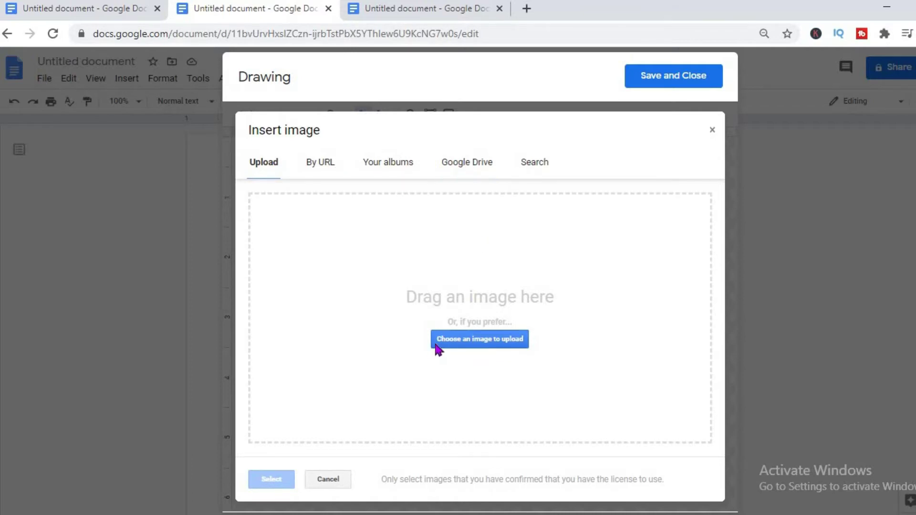
pyautogui.click(452, 342)
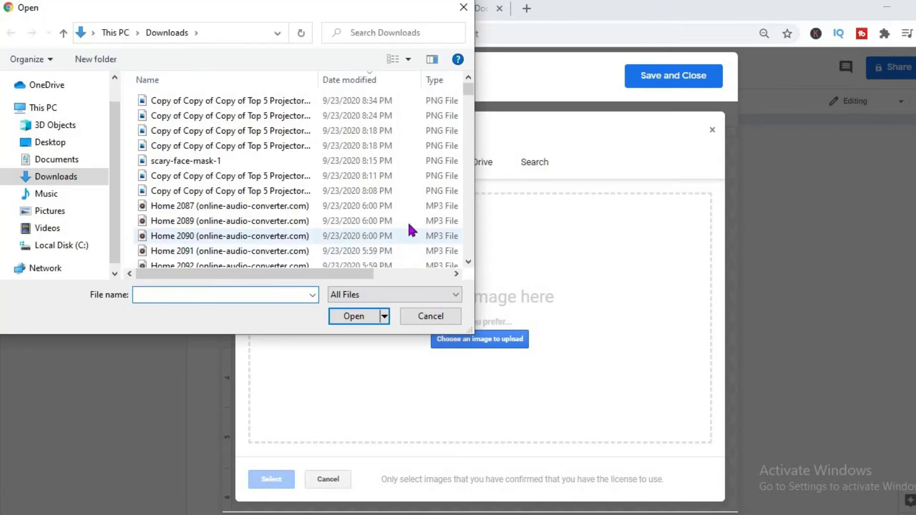
pyautogui.scroll(-2, 469, 266)
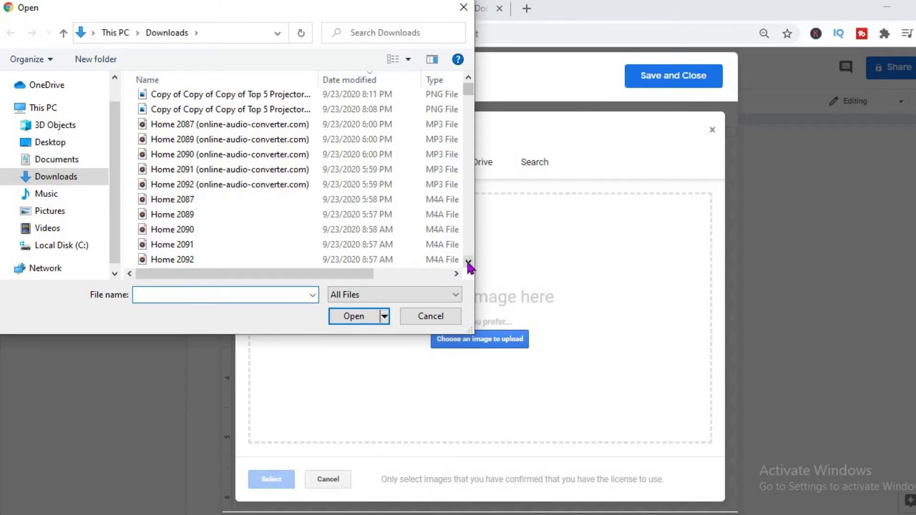
pyautogui.scroll(-3, 469, 266)
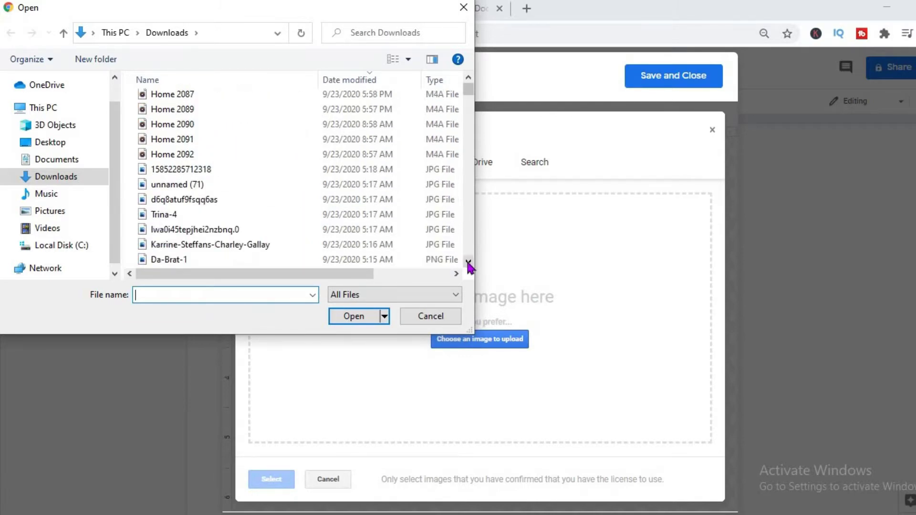
pyautogui.click(469, 262)
pyautogui.click(468, 263)
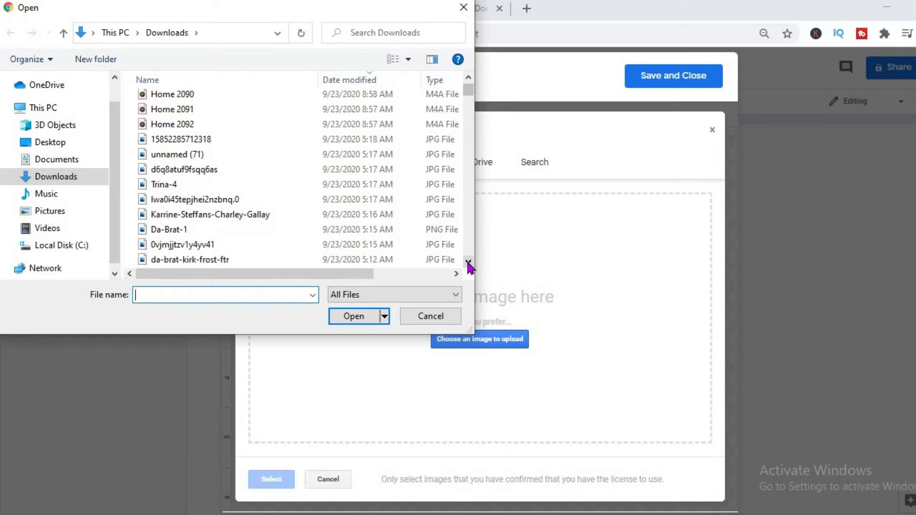
pyautogui.click(468, 262)
pyautogui.click(468, 263)
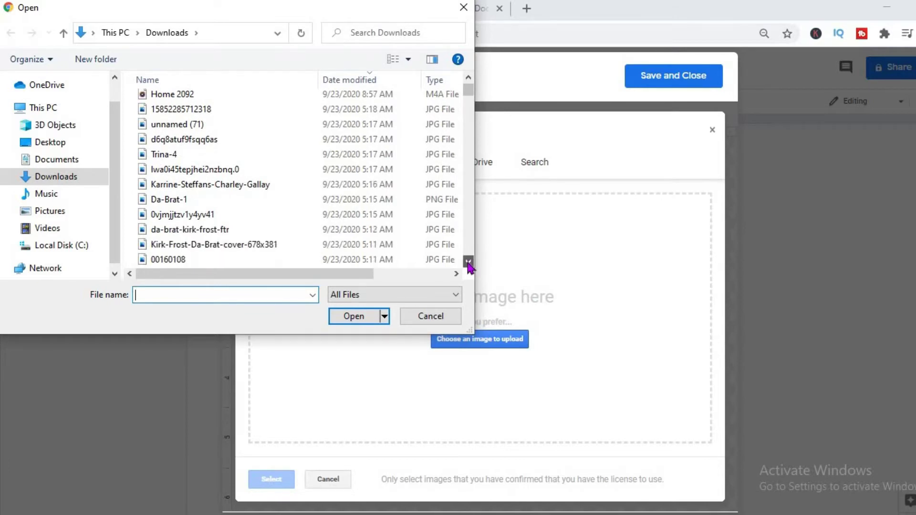
pyautogui.click(257, 200)
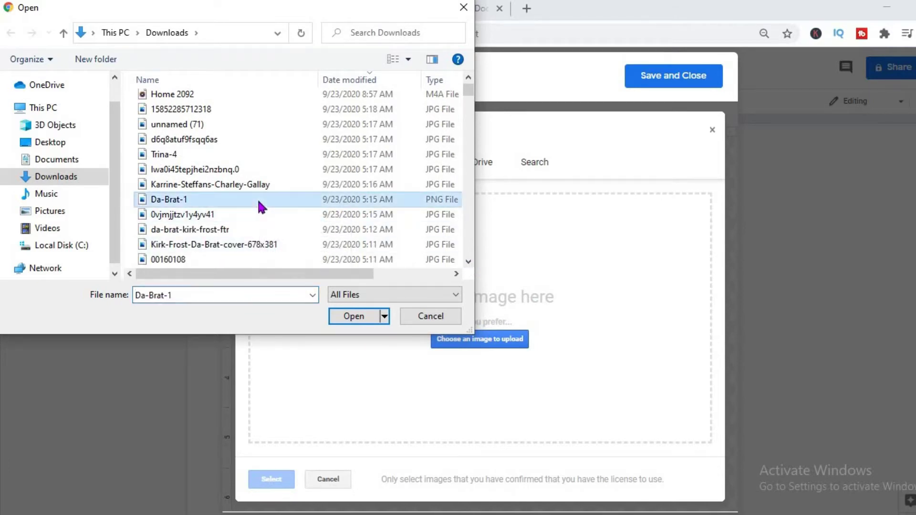
pyautogui.click(337, 315)
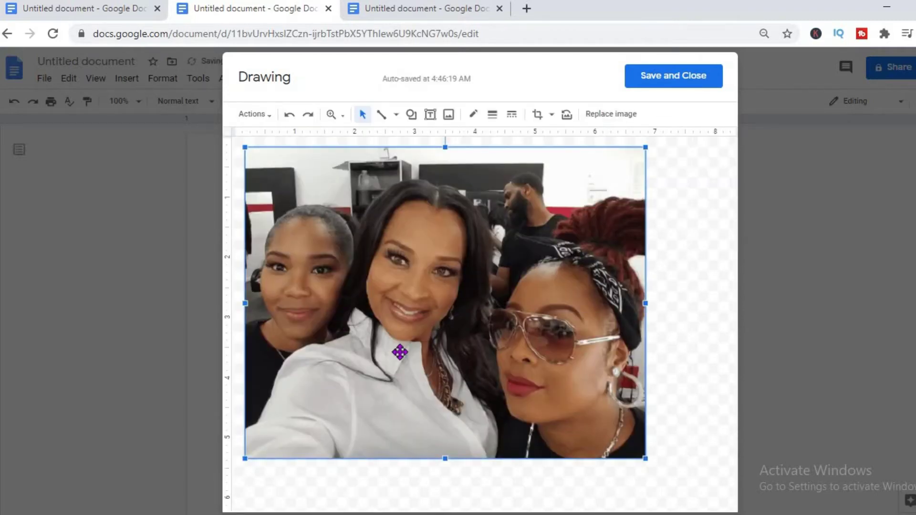
# Move and stretch the photo until it spans the full canvas width and height.
pyautogui.moveTo(407, 354); pyautogui.dragTo(427, 359)
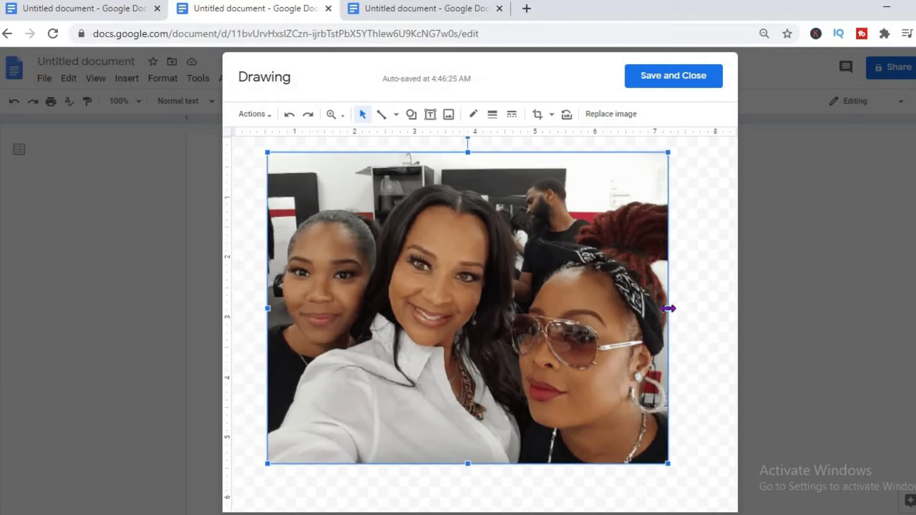
pyautogui.moveTo(668, 307); pyautogui.dragTo(724, 300)
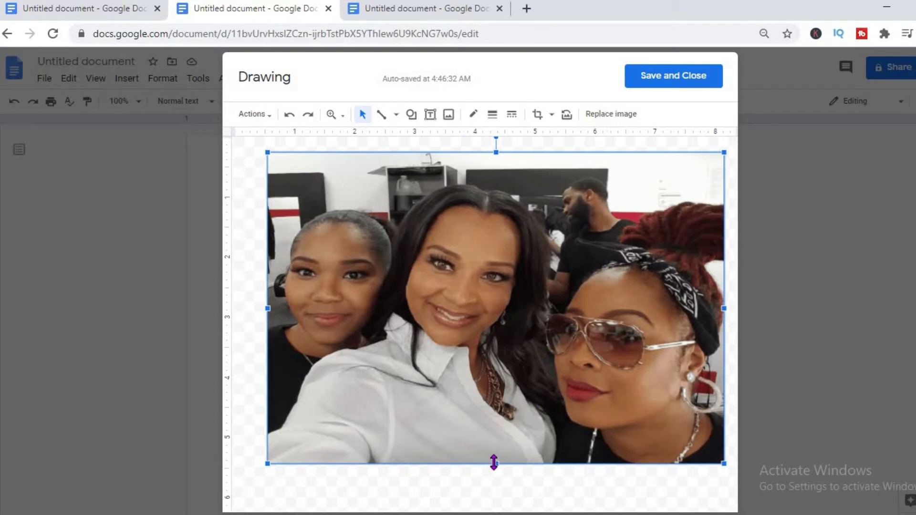
pyautogui.moveTo(495, 462); pyautogui.dragTo(496, 507)
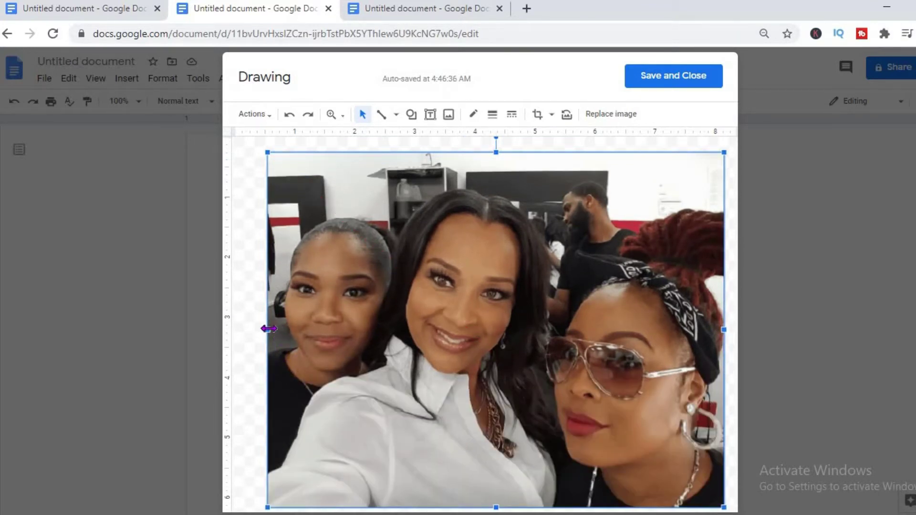
pyautogui.moveTo(269, 327); pyautogui.dragTo(240, 325)
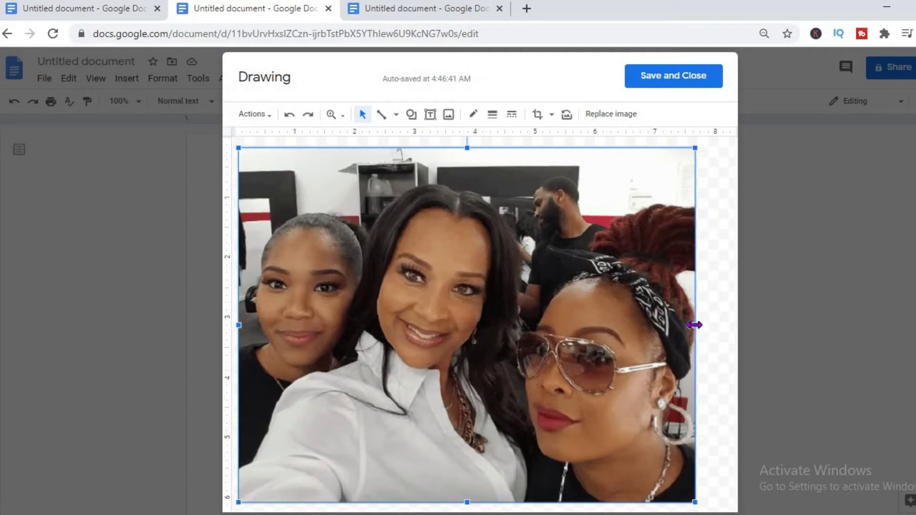
pyautogui.moveTo(695, 325); pyautogui.dragTo(710, 324)
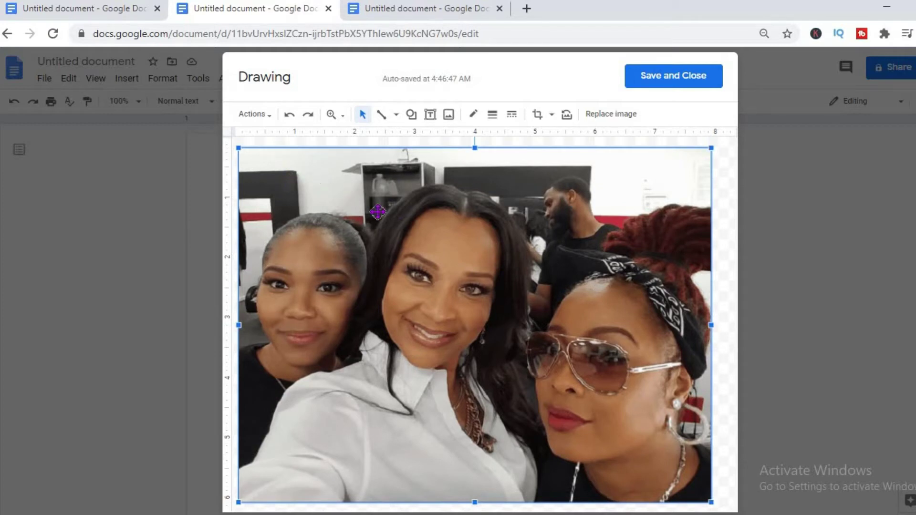
# Draw a wide empty text box along the photo's bottom, then go to the Time Tells All tab.
pyautogui.click(431, 115)
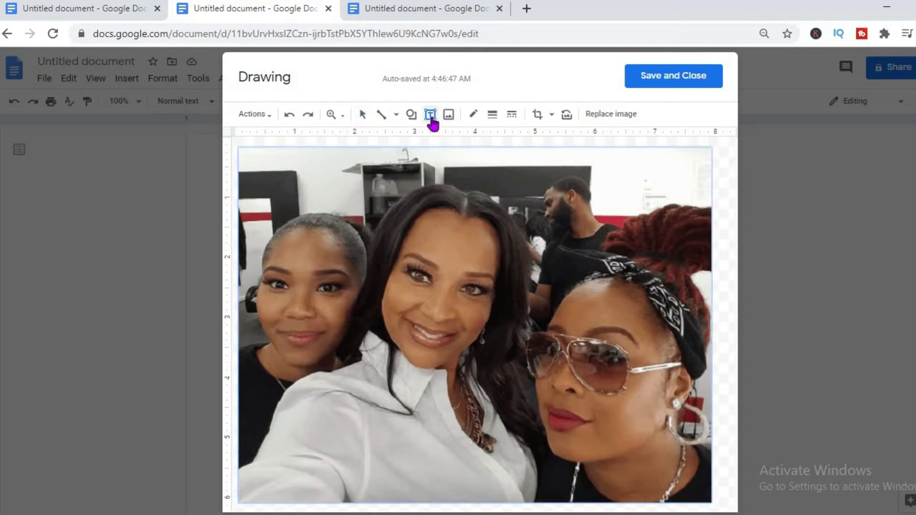
pyautogui.click(356, 445)
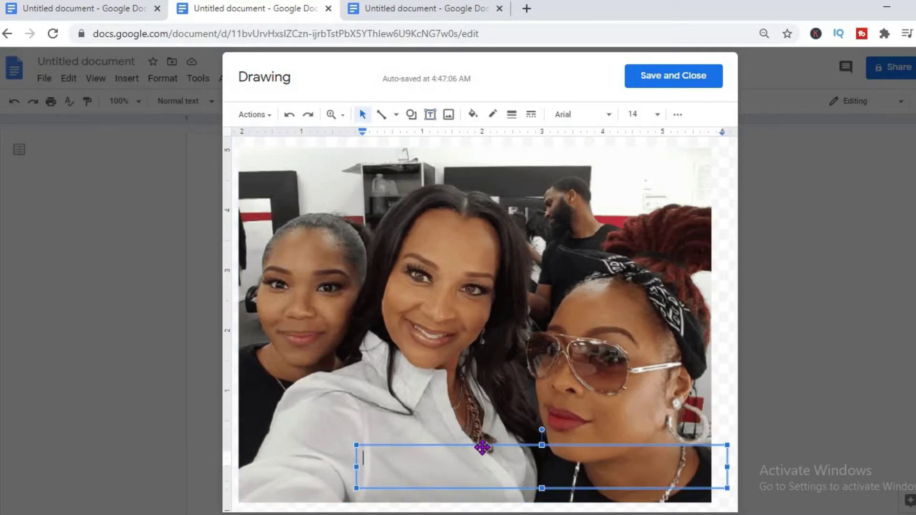
pyautogui.moveTo(468, 445); pyautogui.dragTo(410, 446)
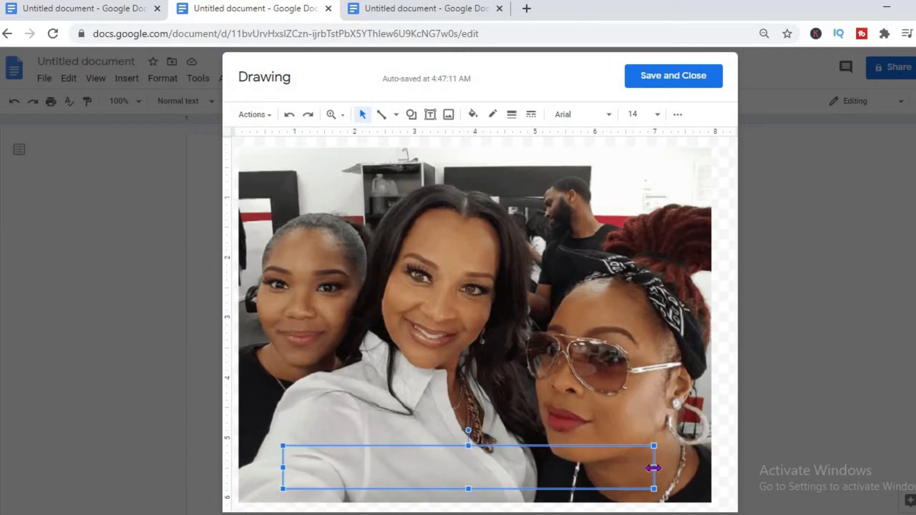
pyautogui.moveTo(667, 467); pyautogui.dragTo(668, 467)
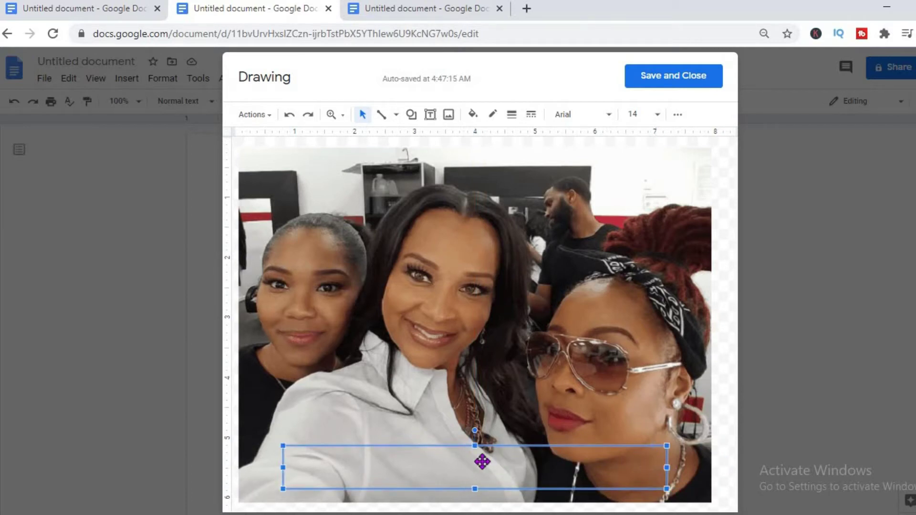
pyautogui.click(407, 9)
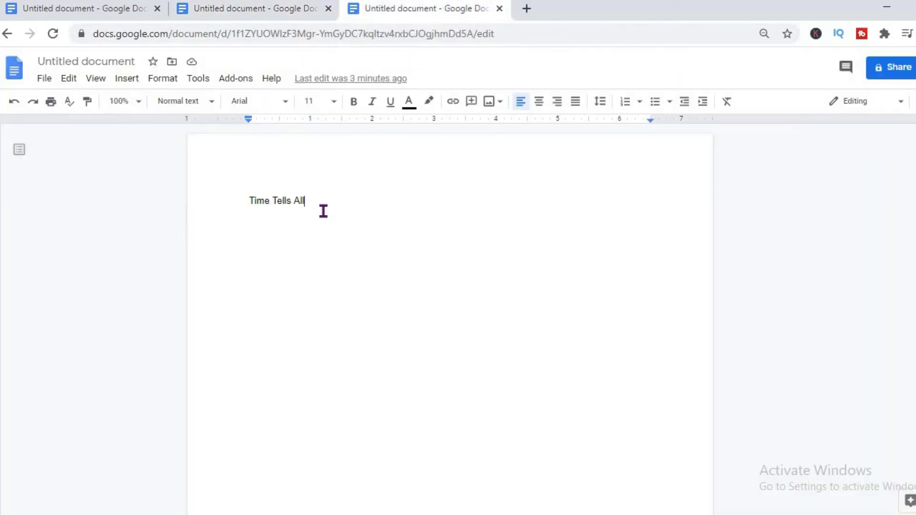
# Copy the text 'Time Tells All' and return to the tab with the photo drawing.
pyautogui.moveTo(305, 201); pyautogui.dragTo(241, 204)
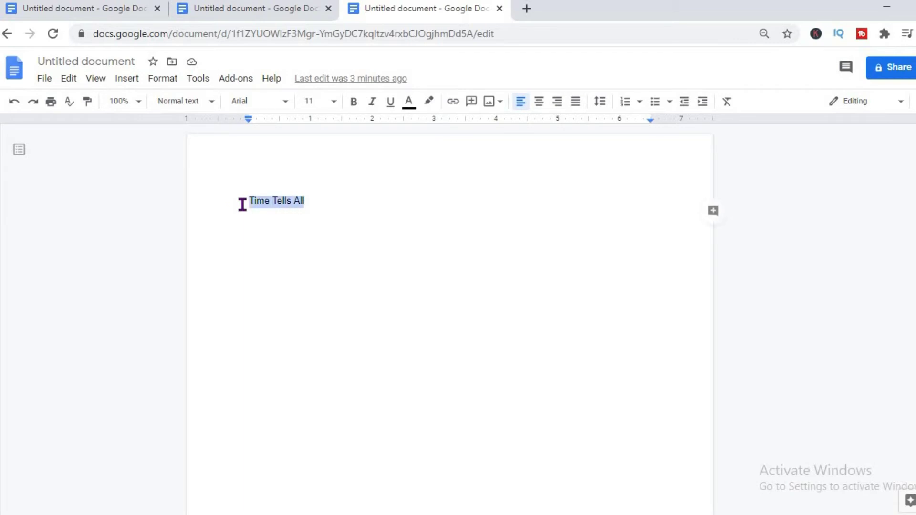
pyautogui.rightClick(286, 208)
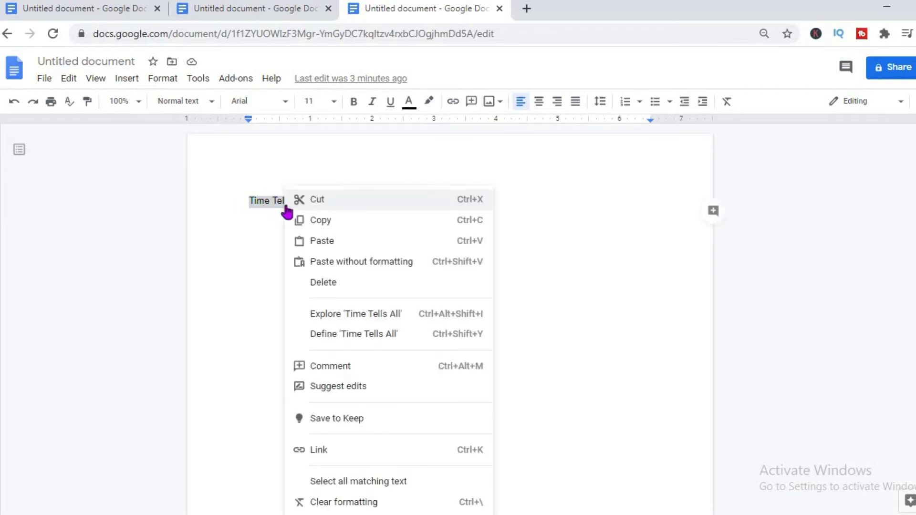
pyautogui.click(319, 220)
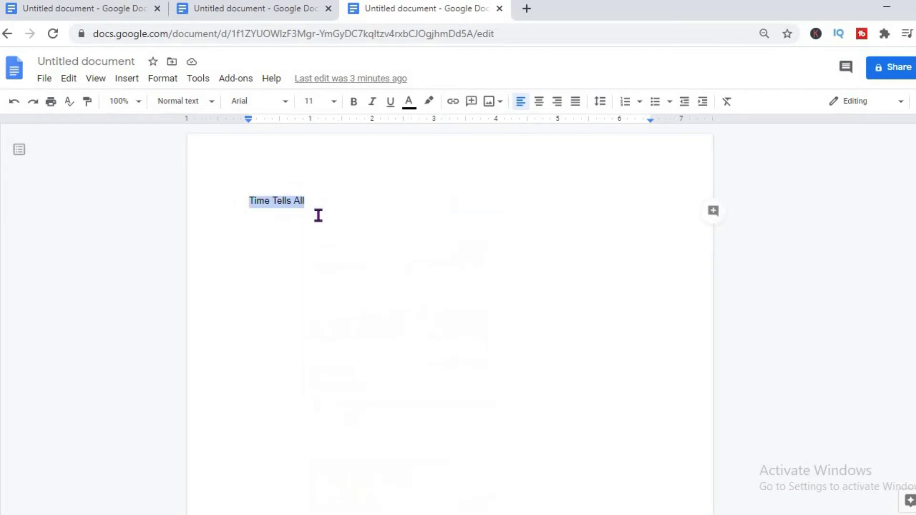
pyautogui.click(247, 8)
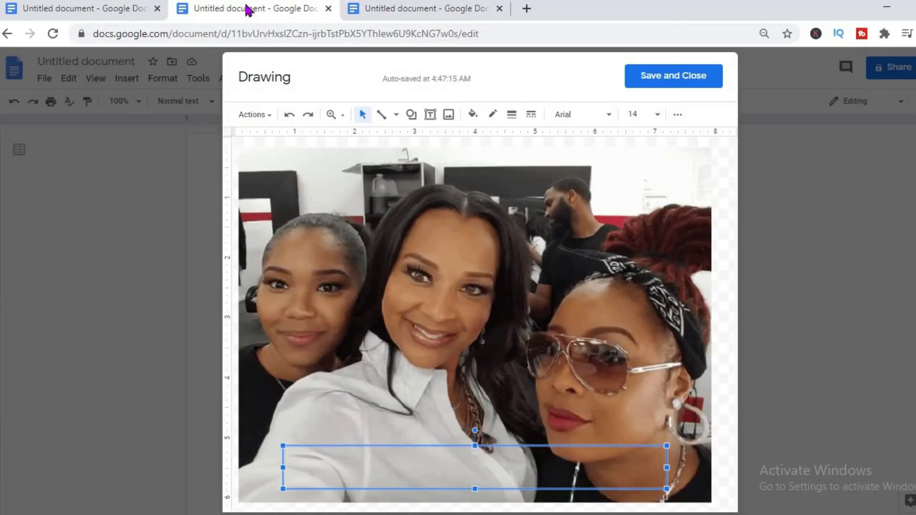
# Paste 'Time Tells All' into the text box across the photo's bottom.
pyautogui.rightClick(324, 469)
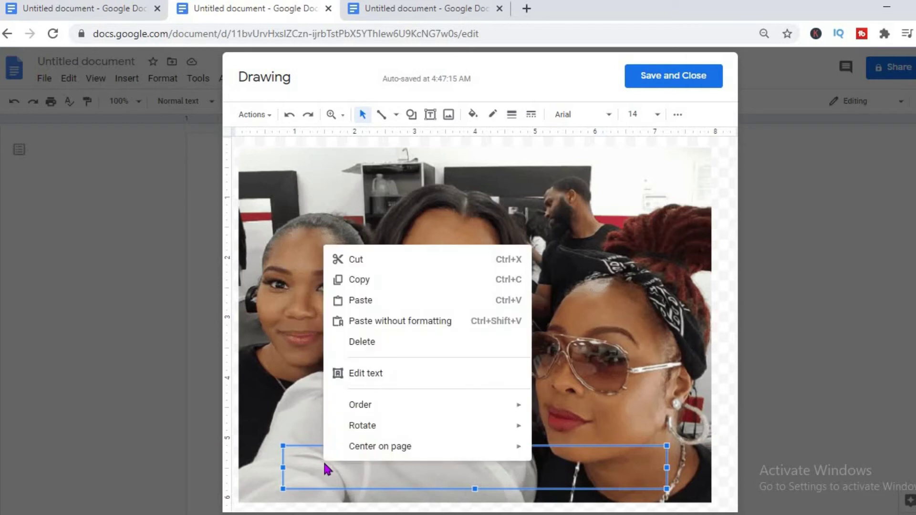
pyautogui.click(377, 301)
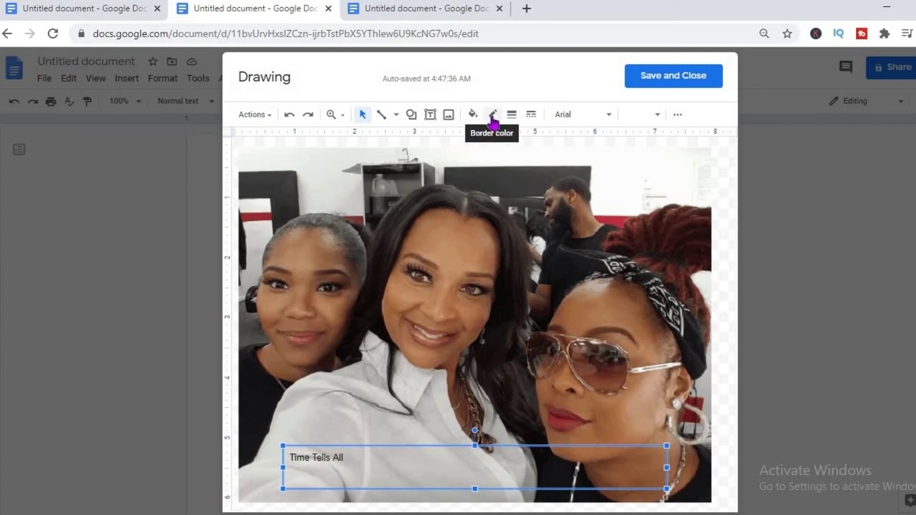
# Give the caption box a yellow fill and nudge it slightly left.
pyautogui.click(474, 117)
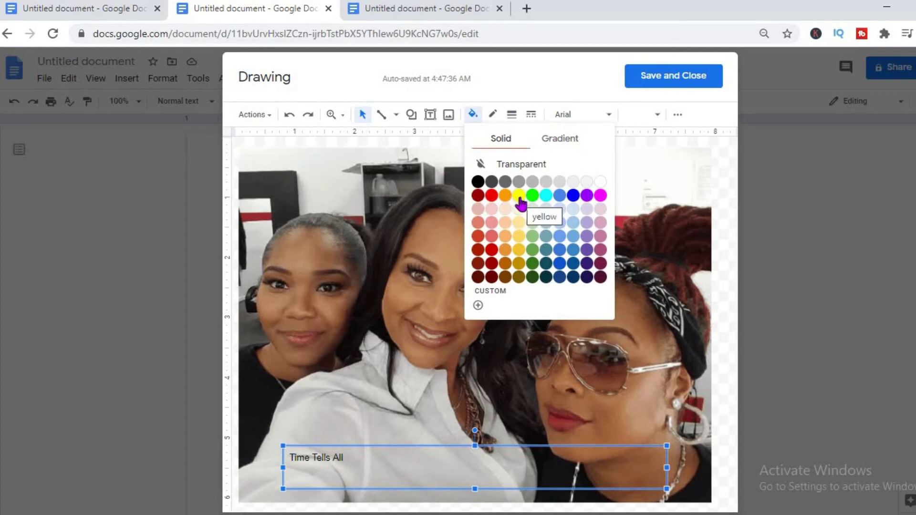
pyautogui.click(519, 196)
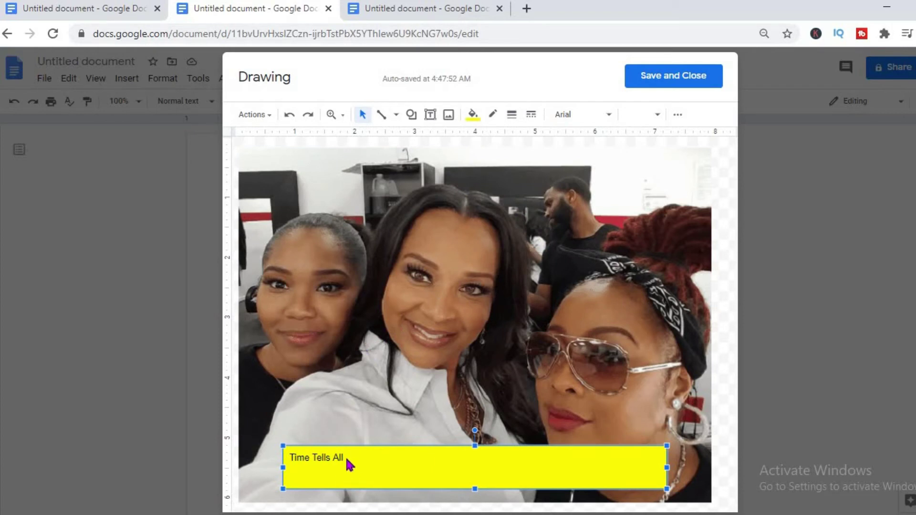
pyautogui.moveTo(345, 459)
pyautogui.mouseDown()
pyautogui.moveTo(296, 458)
pyautogui.moveTo(341, 459)
pyautogui.mouseUp()
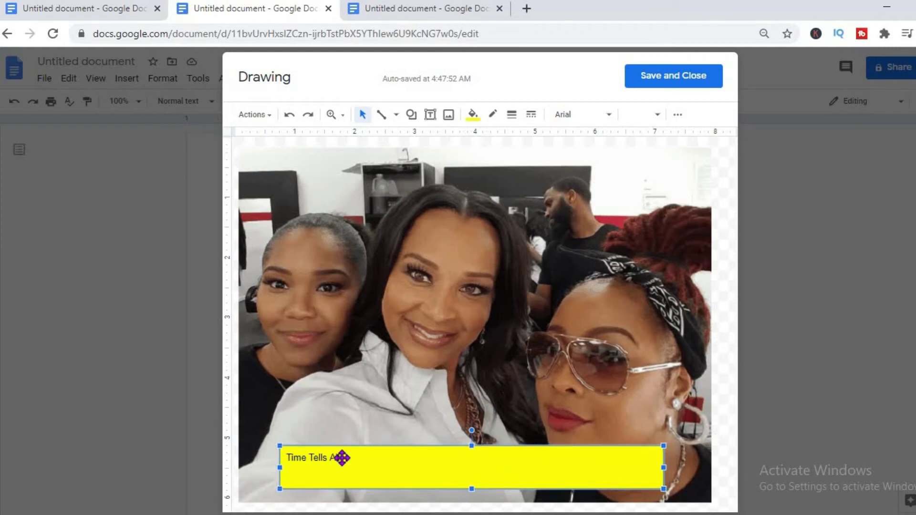
pyautogui.click(272, 117)
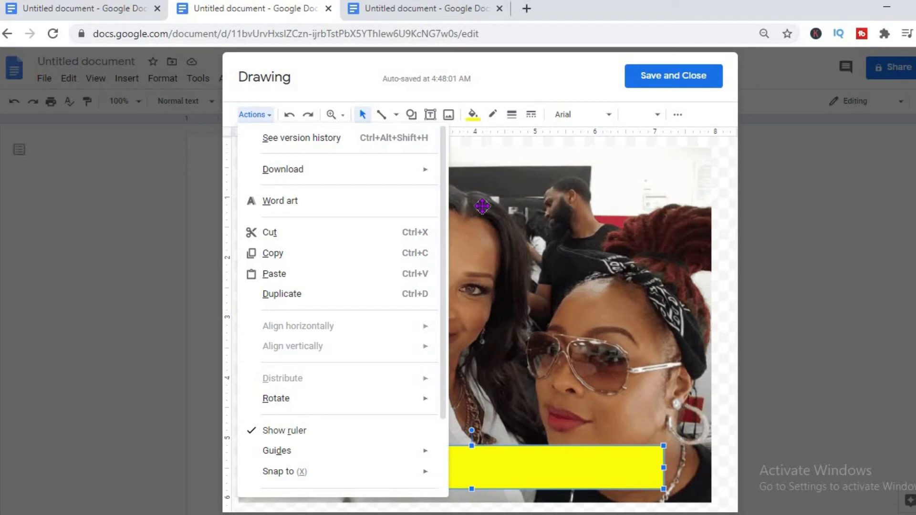
pyautogui.click(479, 288)
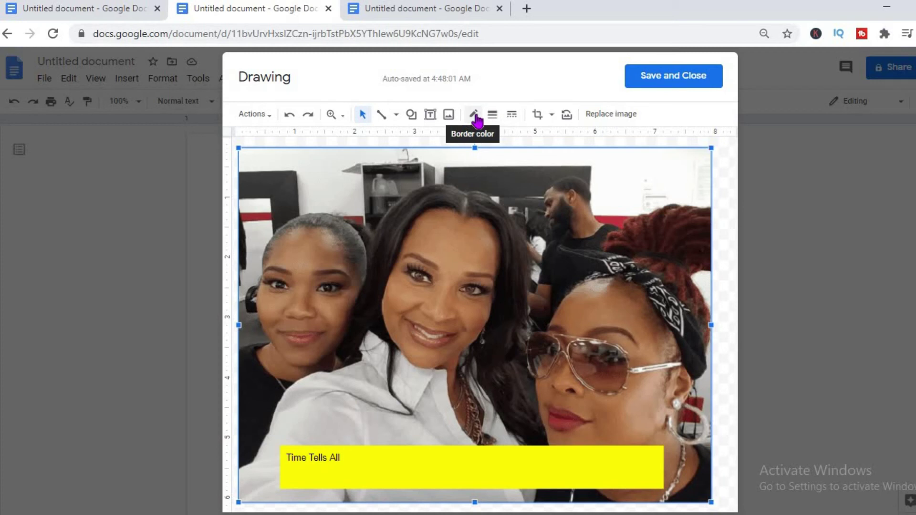
pyautogui.click(431, 115)
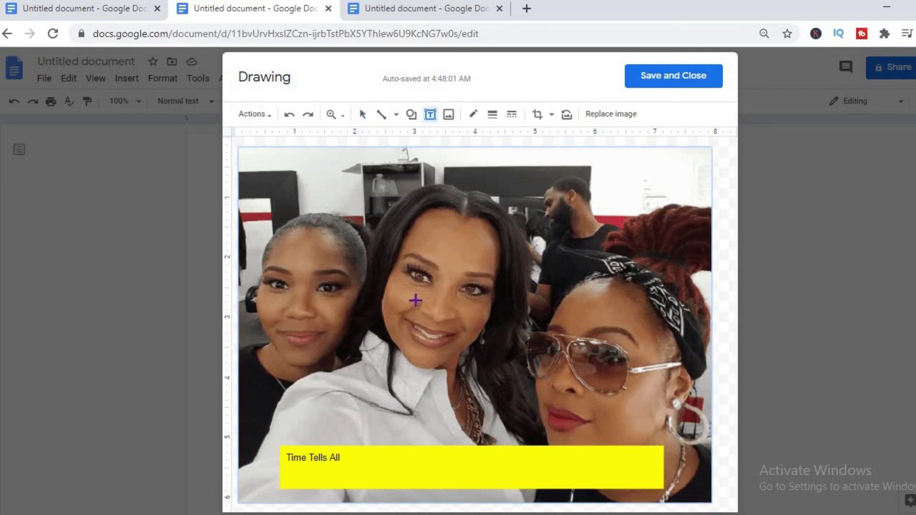
pyautogui.click(375, 166)
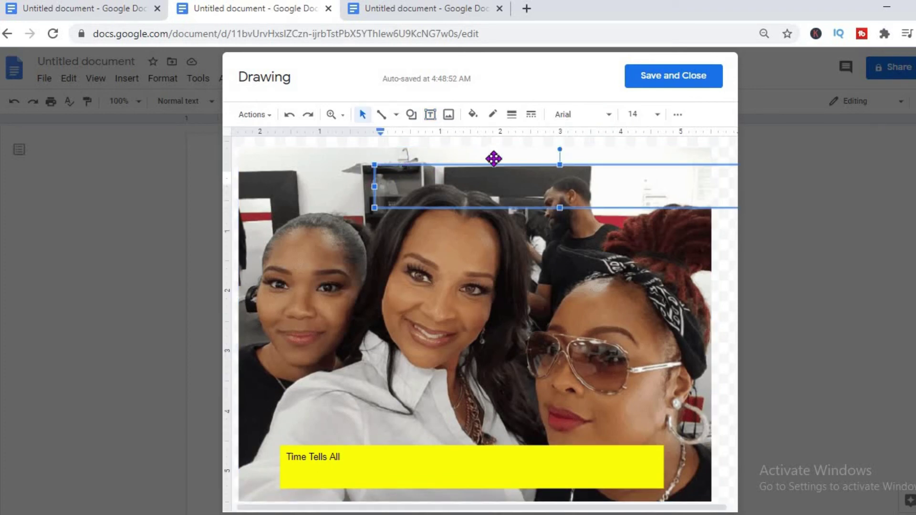
pyautogui.click(364, 470)
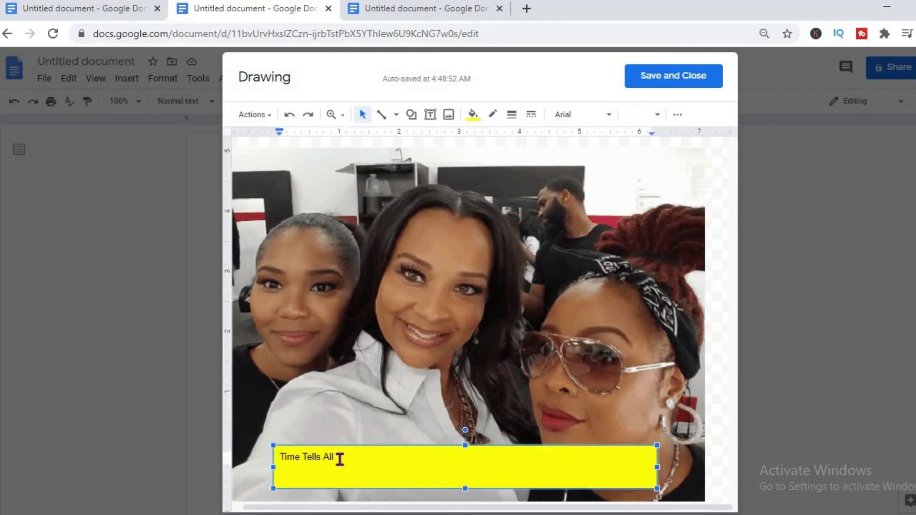
# Format the 'Time Tells All' caption as 24 pt Impact, center-aligned in the box.
pyautogui.moveTo(342, 457); pyautogui.dragTo(279, 455)
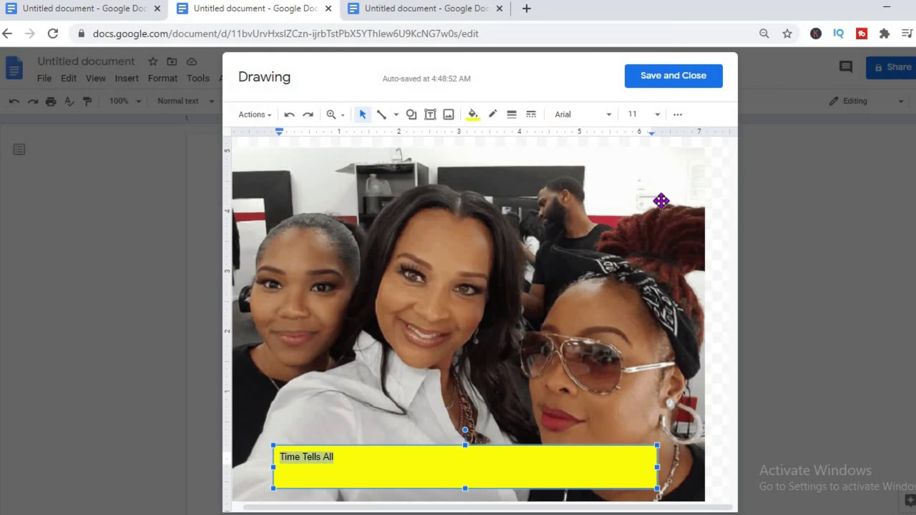
pyautogui.click(658, 115)
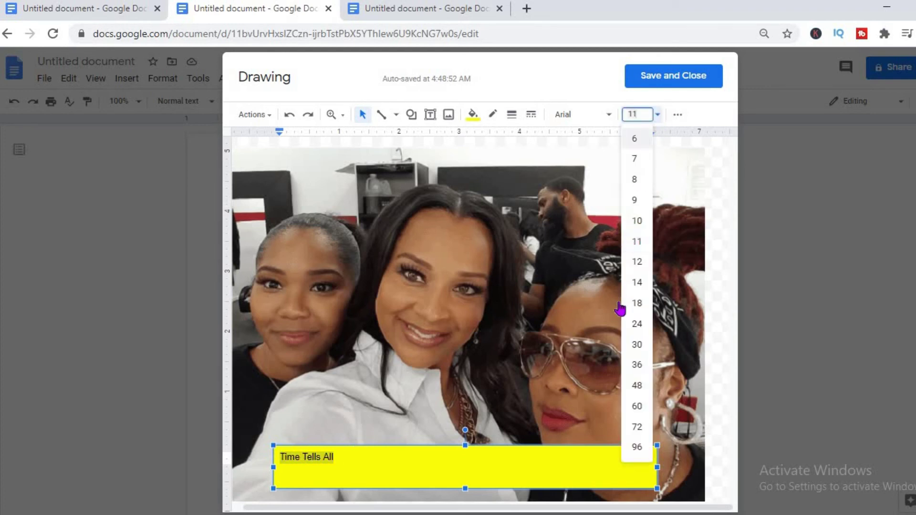
pyautogui.click(635, 324)
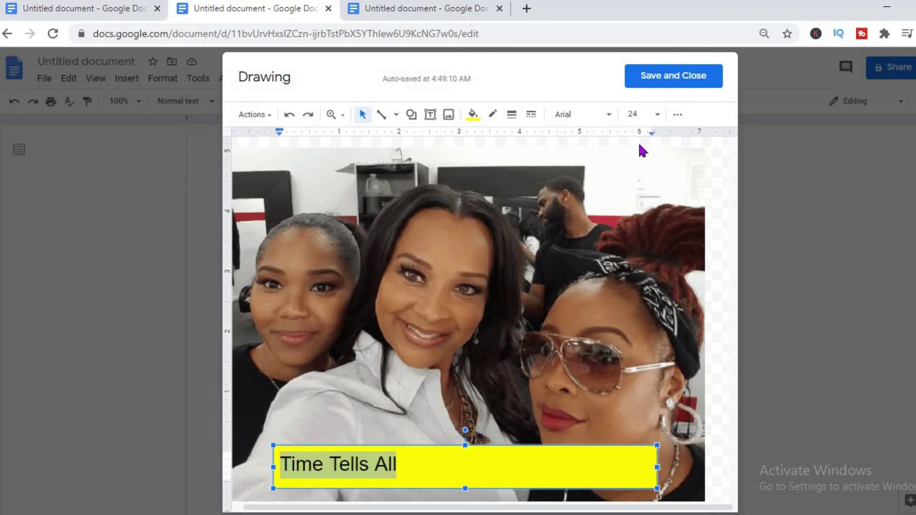
pyautogui.click(609, 116)
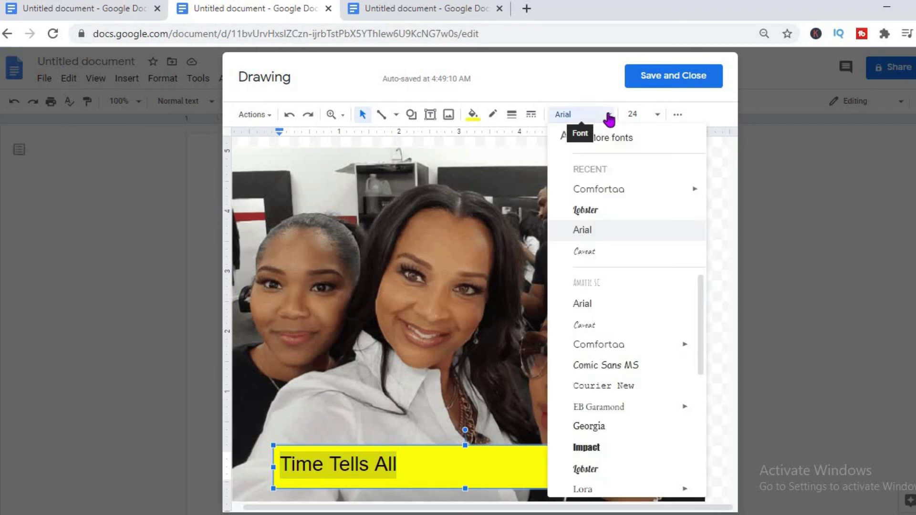
pyautogui.click(592, 447)
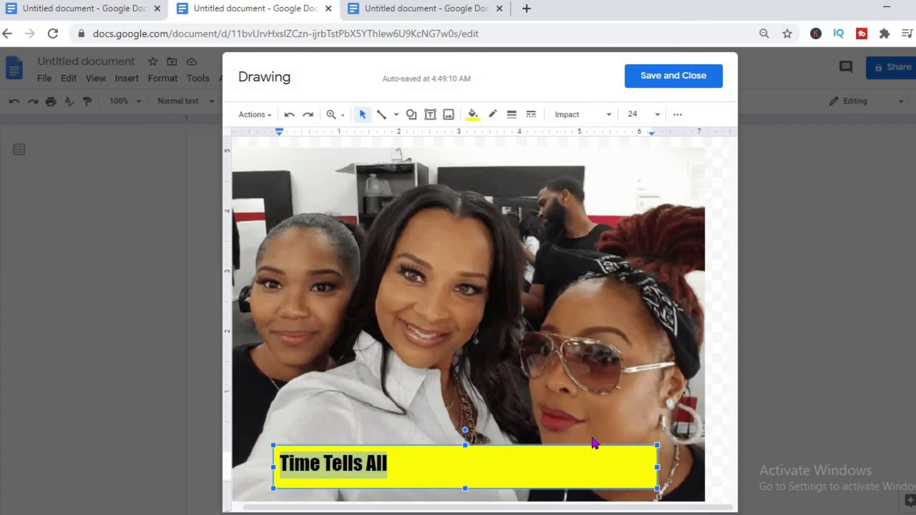
pyautogui.click(678, 115)
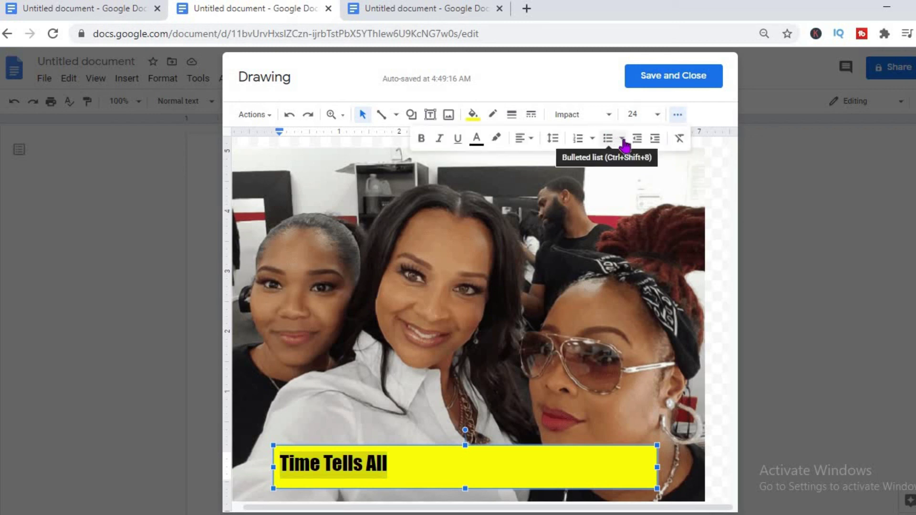
pyautogui.click(528, 143)
pyautogui.click(544, 162)
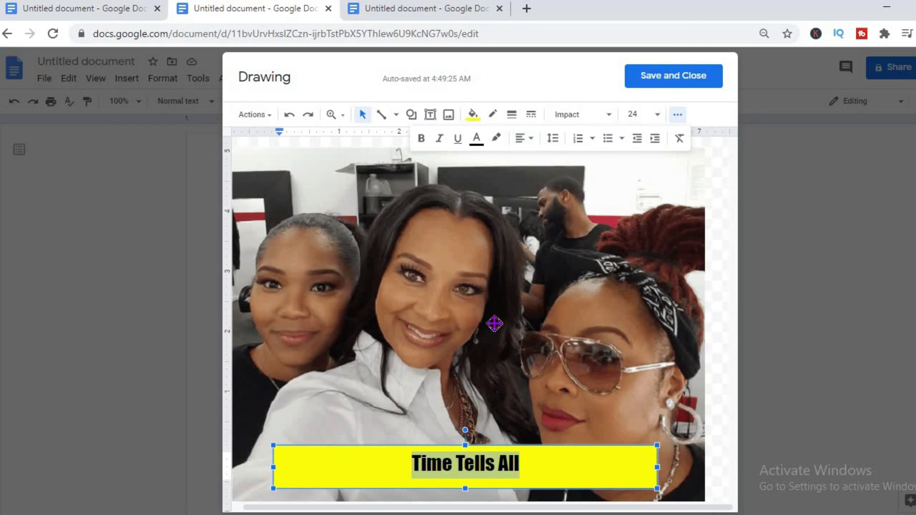
# Save and close the captioned photo drawing into the document.
pyautogui.click(657, 189)
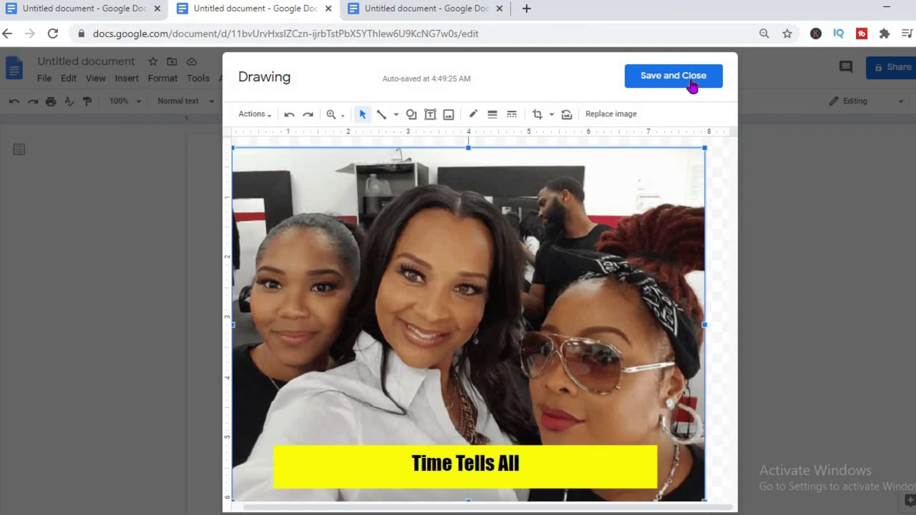
pyautogui.click(686, 82)
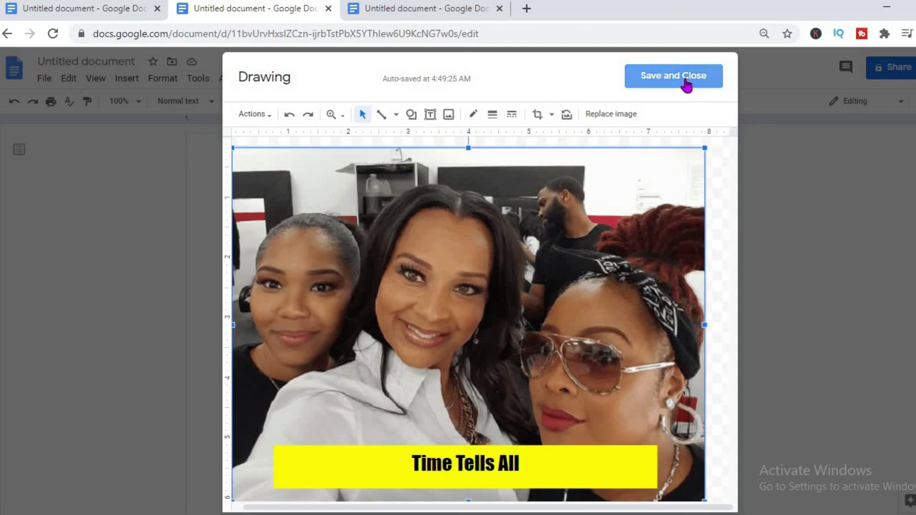